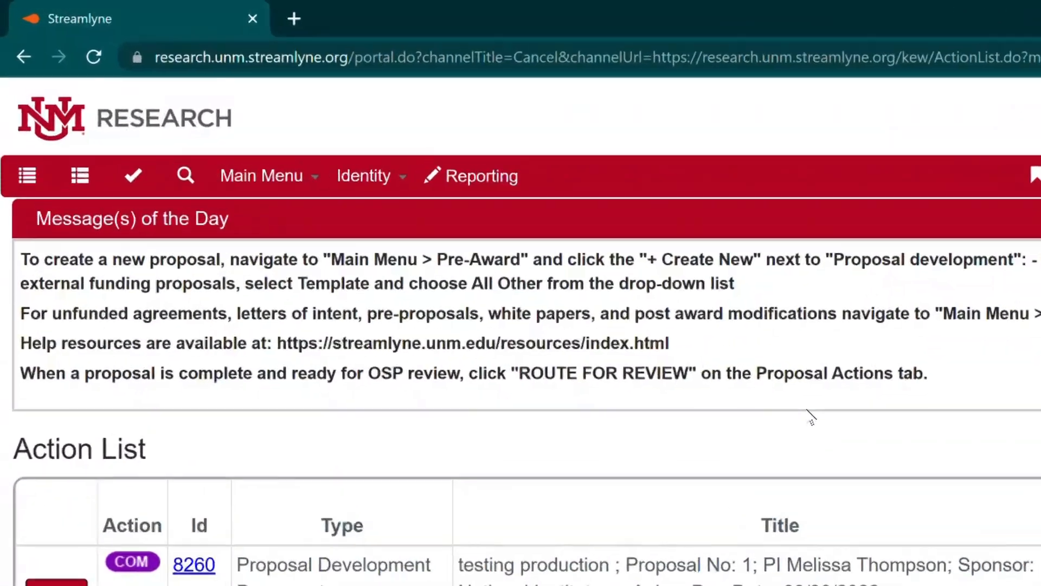
Create a new Proposal Development document from the Pre-Award options
left_click(296, 186)
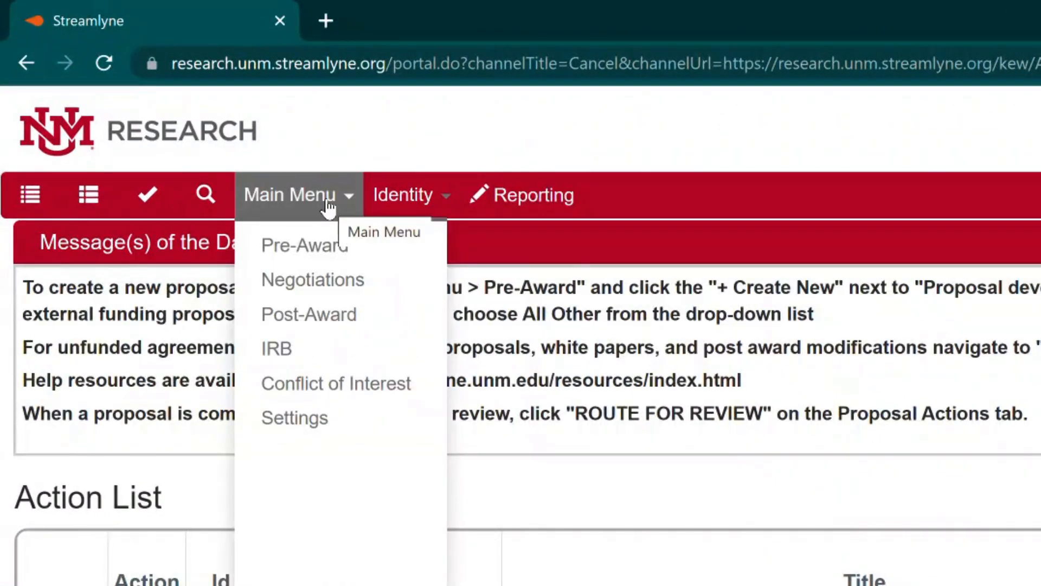
mouse_move(324, 251)
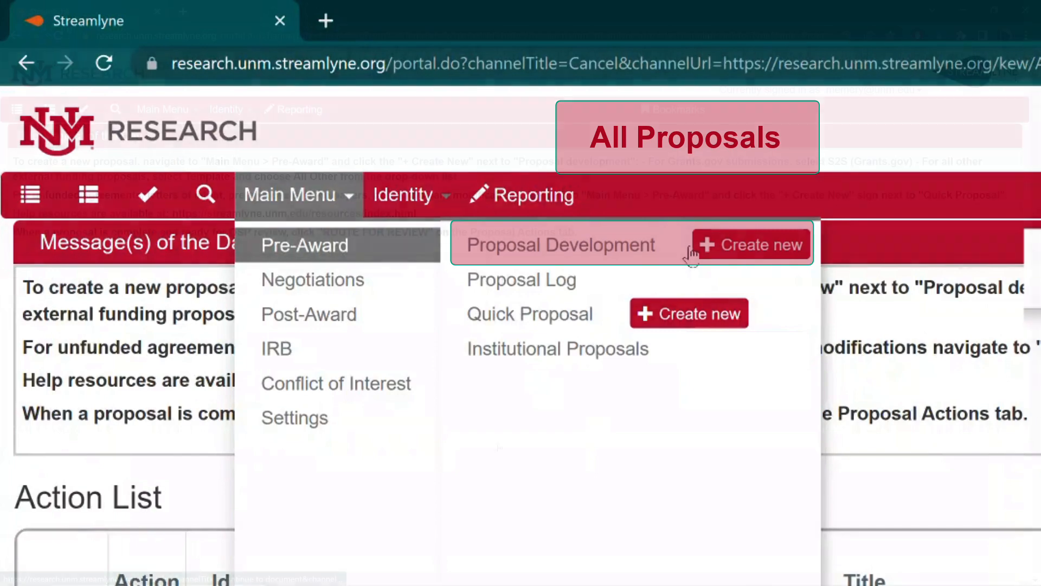
left_click(694, 248)
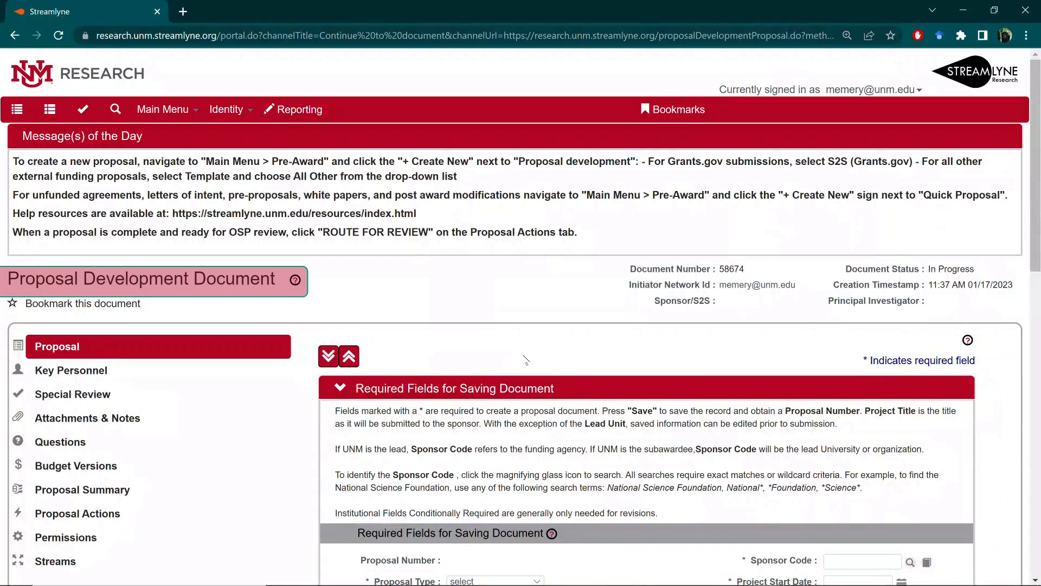
Look up the proposal's sponsor code by searching for sponsor names matching *science*
scroll(525, 359, "down", 2)
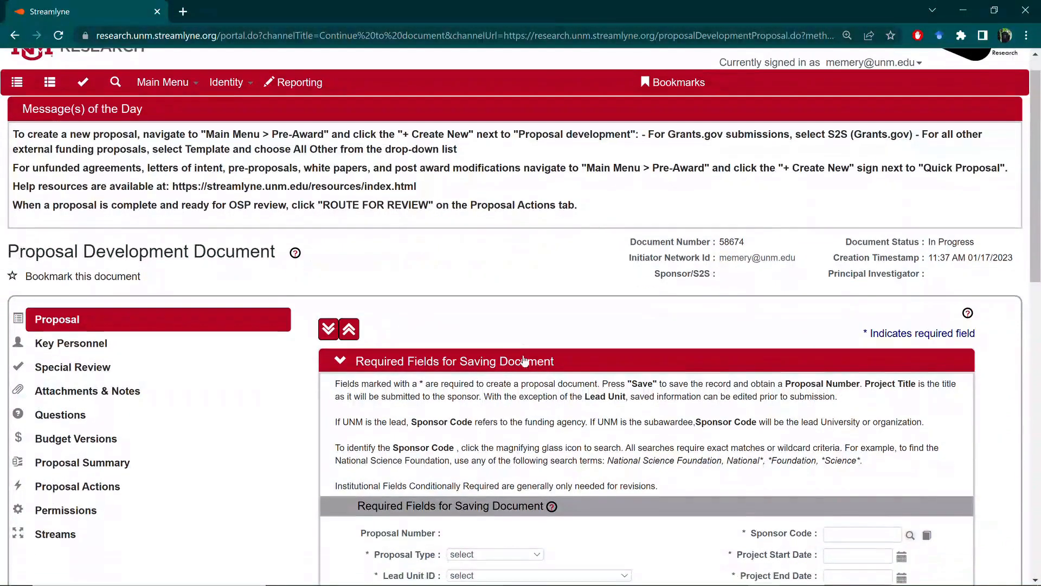
scroll(525, 360, "down", 1)
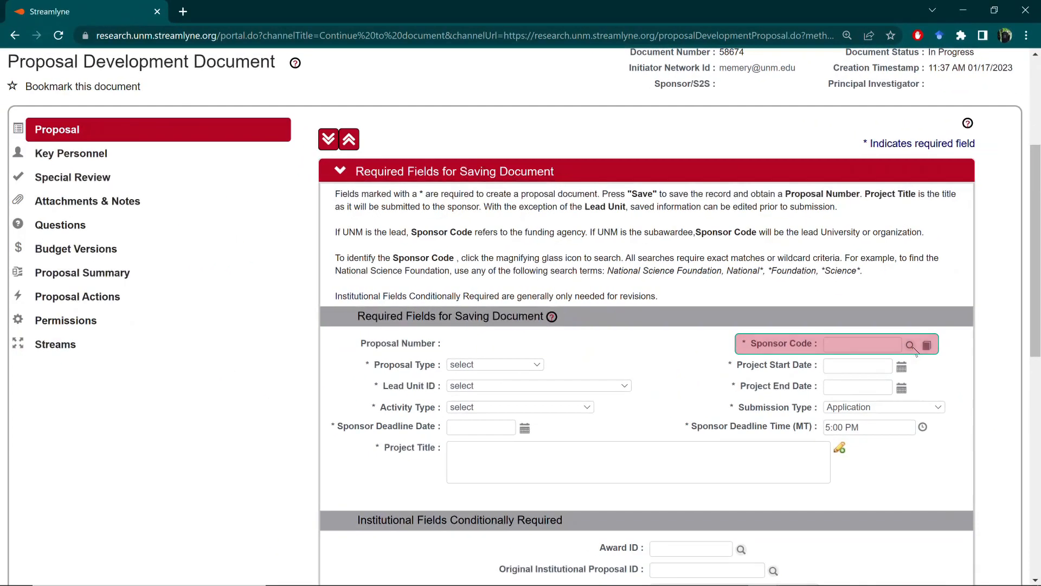
left_click(910, 345)
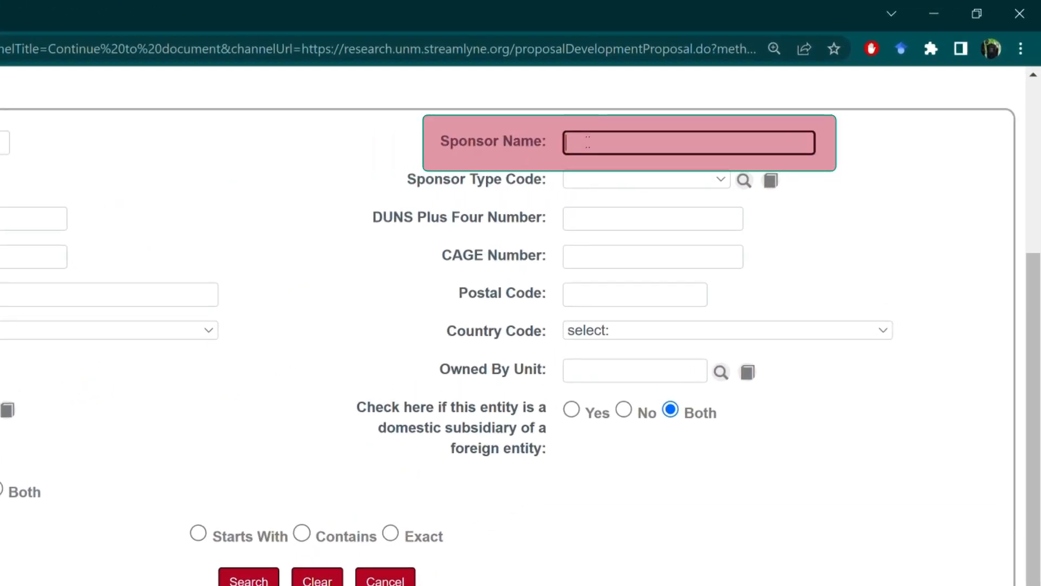
type("*science*")
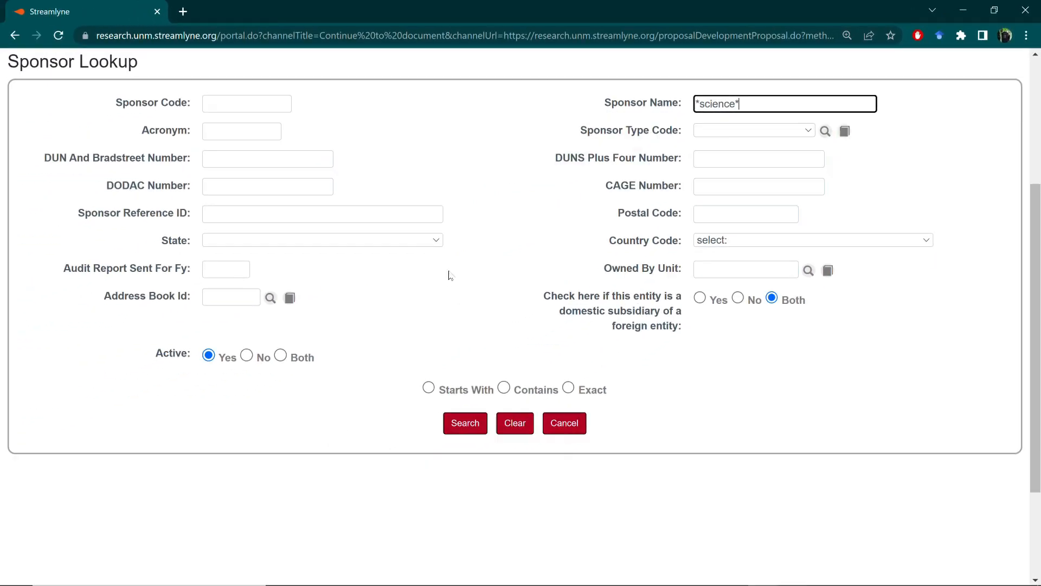
left_click(475, 421)
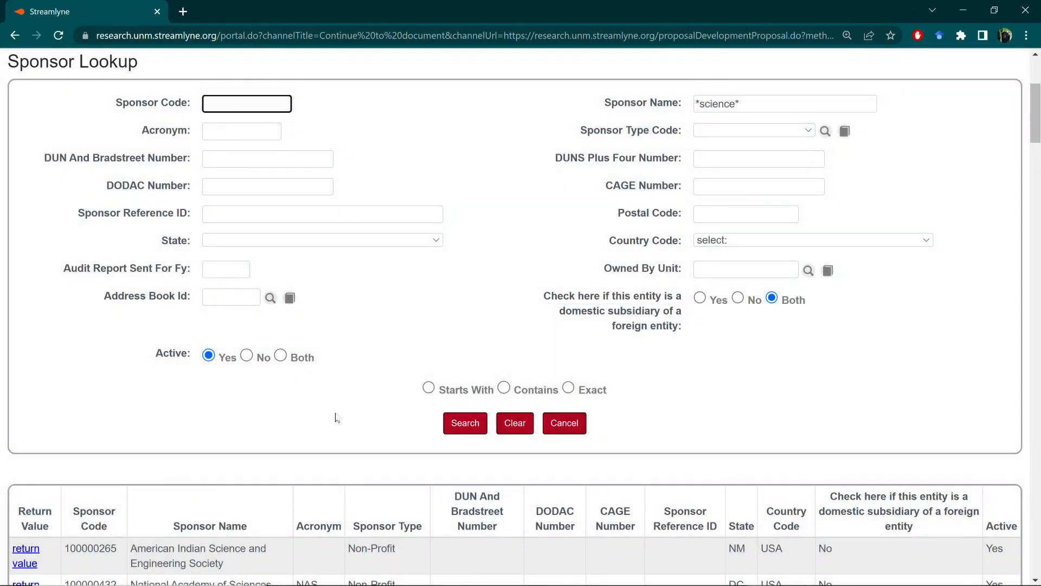
Choose National Science Foundation from the sponsor lookup results as the proposal's sponsor
scroll(336, 416, "down", 7)
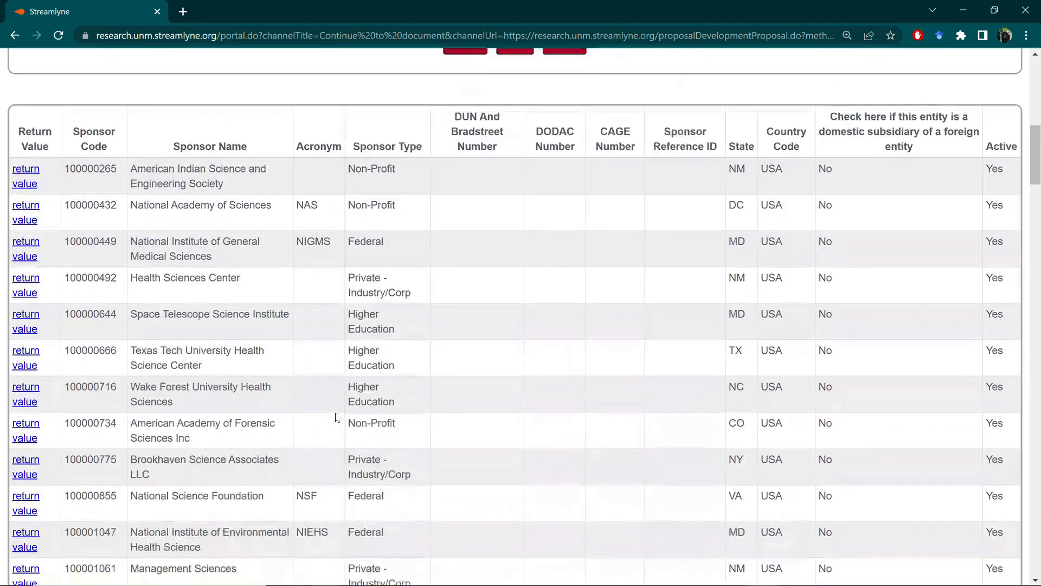
scroll(335, 417, "down", 5)
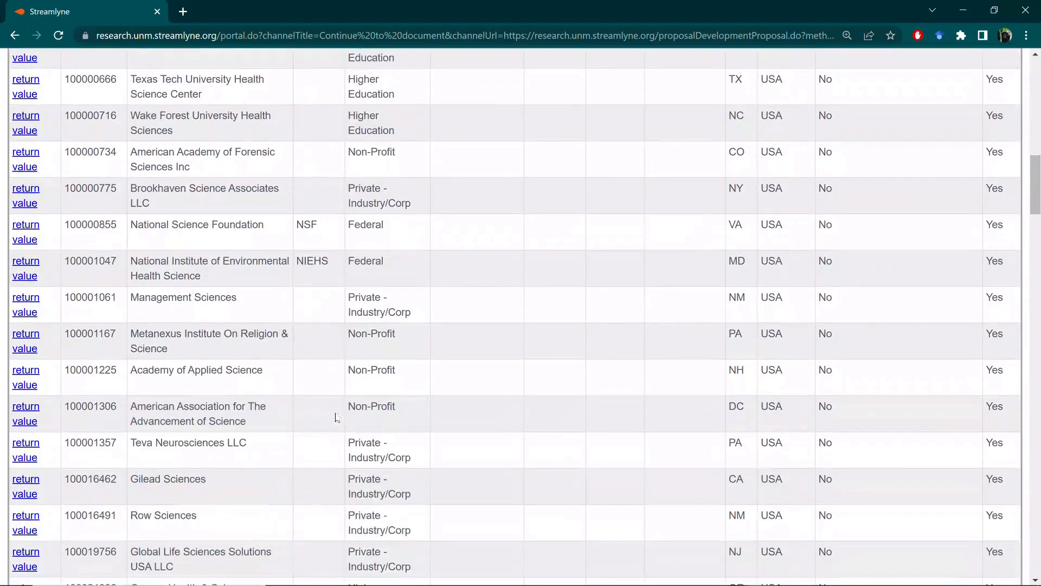
scroll(336, 417, "up", 1)
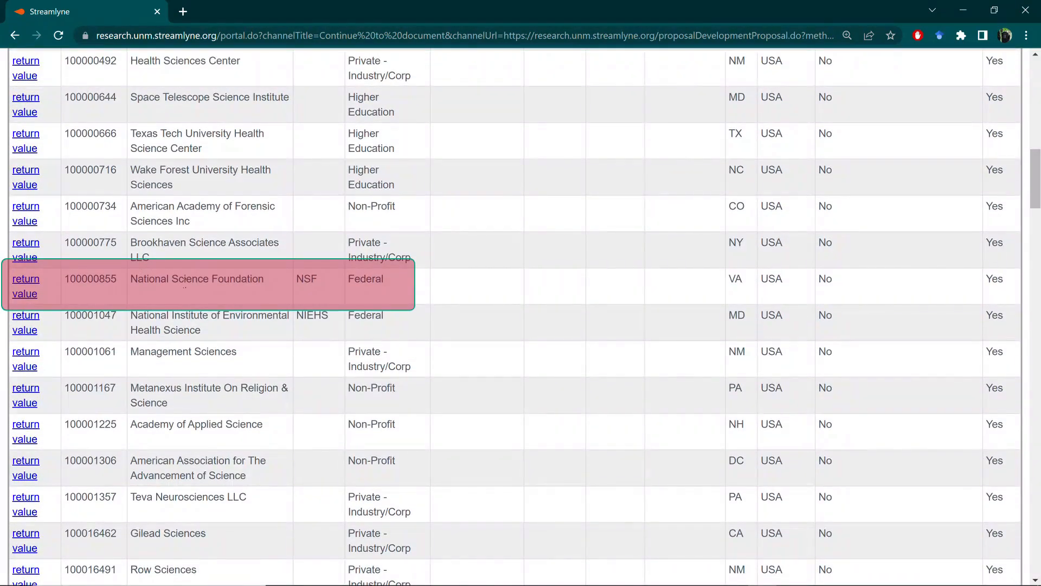
left_click(30, 285)
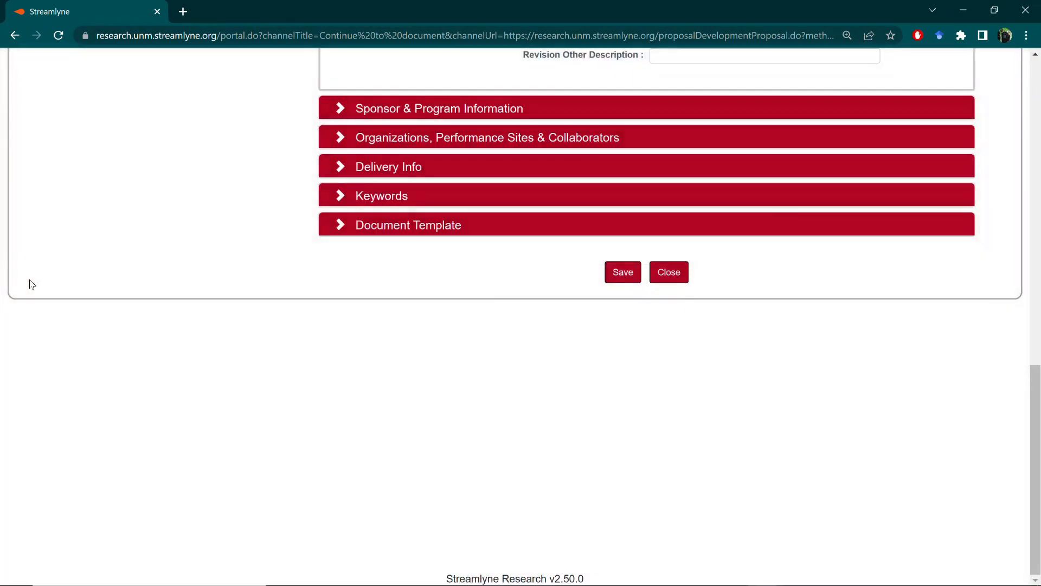
Set the proposal type to New in the required fields
scroll(30, 284, "up", 10)
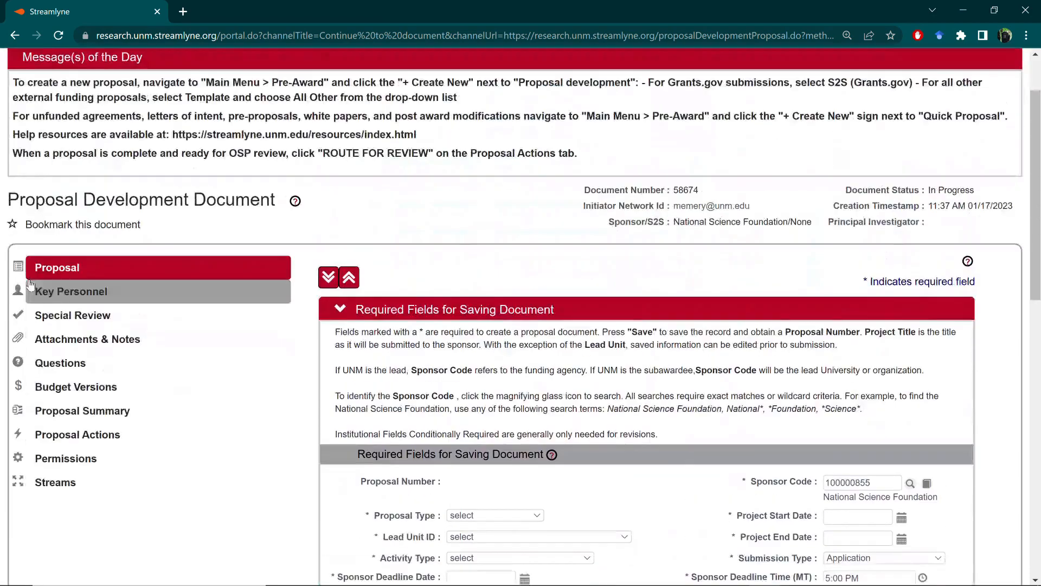
scroll(30, 284, "down", 5)
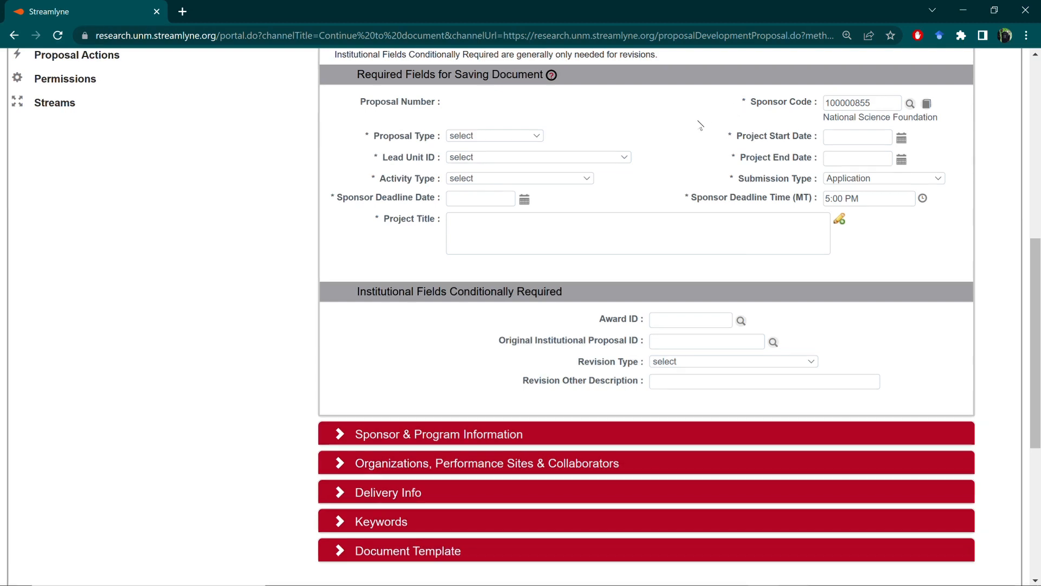
left_click(494, 136)
left_click(504, 155)
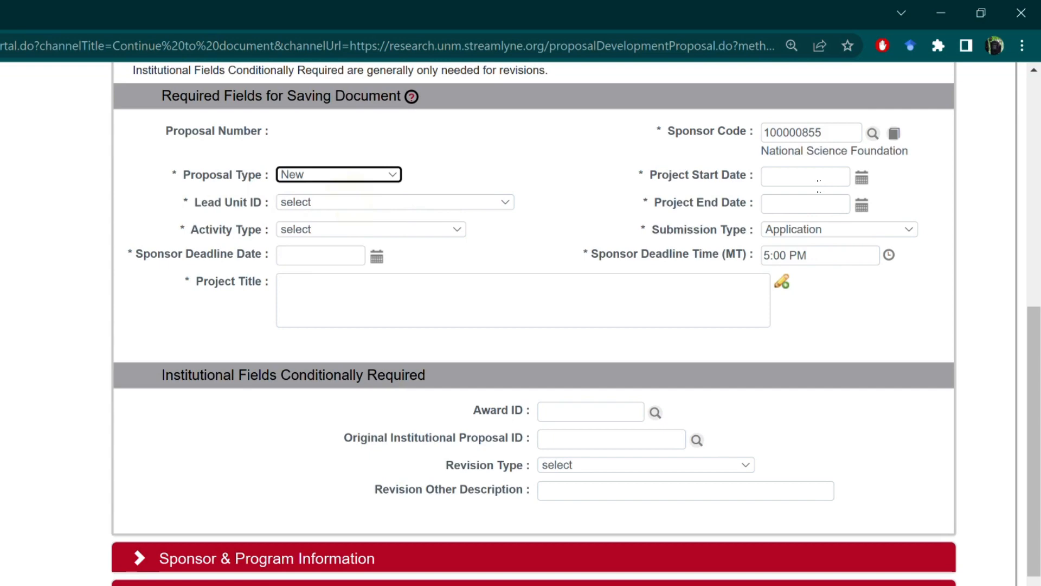
Enter 1/1/2024 as the project start date and 12/31/2024 as the project end date
left_click(814, 177)
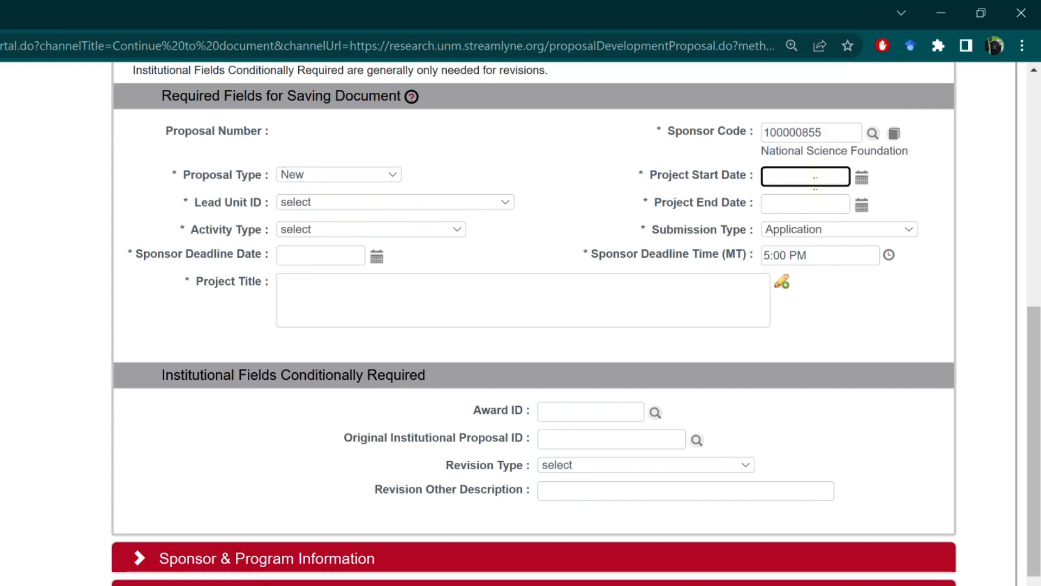
type("1/1/2024")
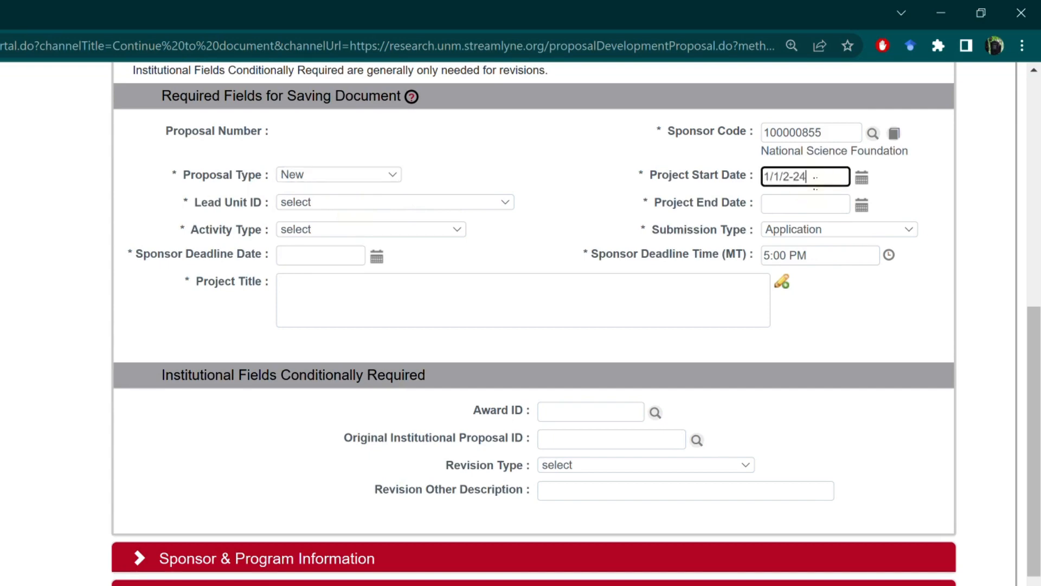
key("BackSpace")
key("BackSpace")
key("BackSpace")
type("024")
left_click(814, 203)
type("12/31/2024")
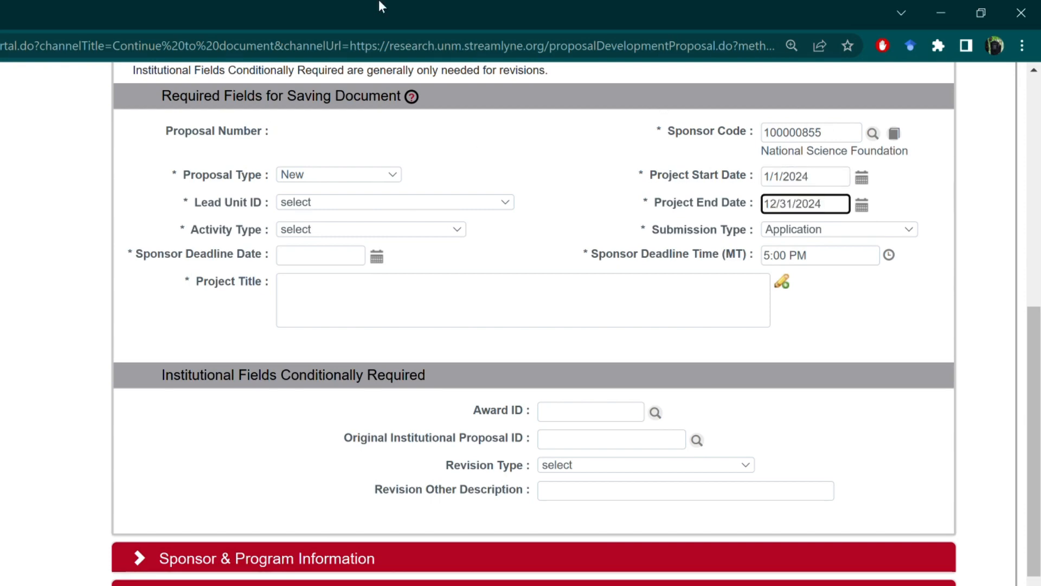
Set the lead unit to 615A - Arts Technology Center and the activity type to Research
left_click(402, 203)
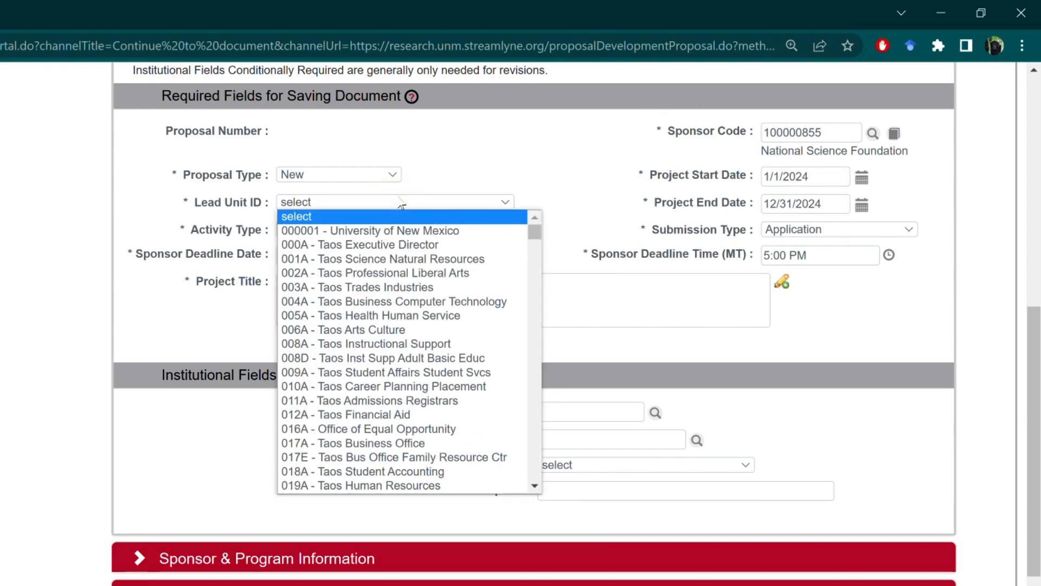
type("280")
type("615")
key("Return")
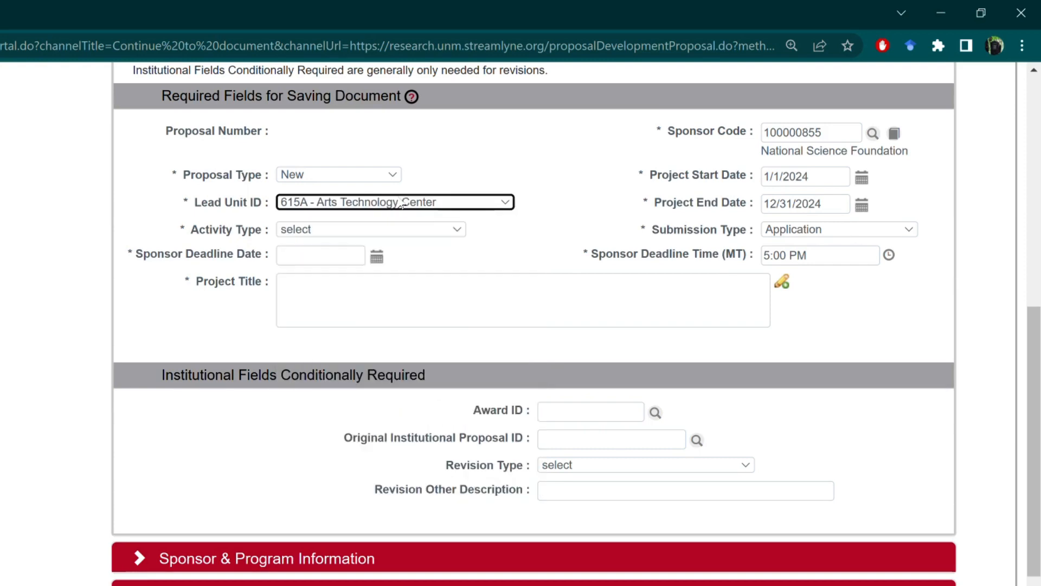
left_click(303, 229)
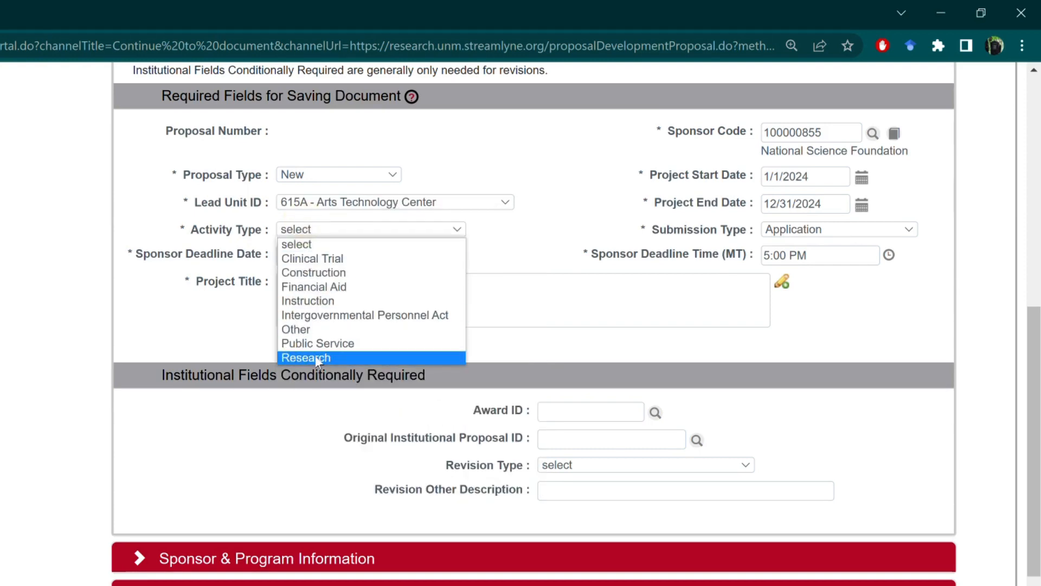
left_click(316, 358)
Enter 6/1/2023 as the sponsor deadline date and "test proposal" as the project title
left_click(340, 256)
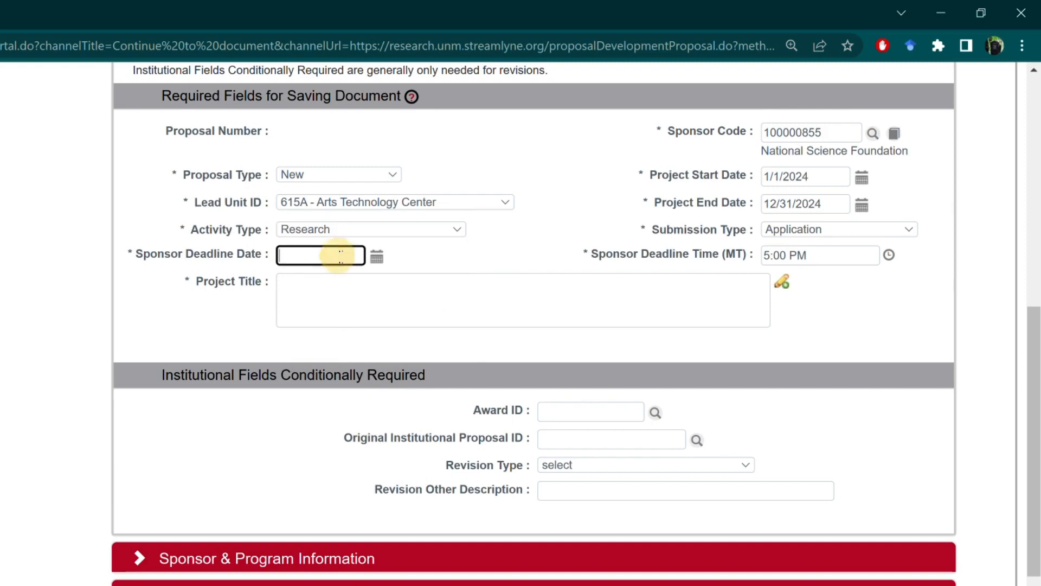
type("6/1/2023")
left_click(339, 303)
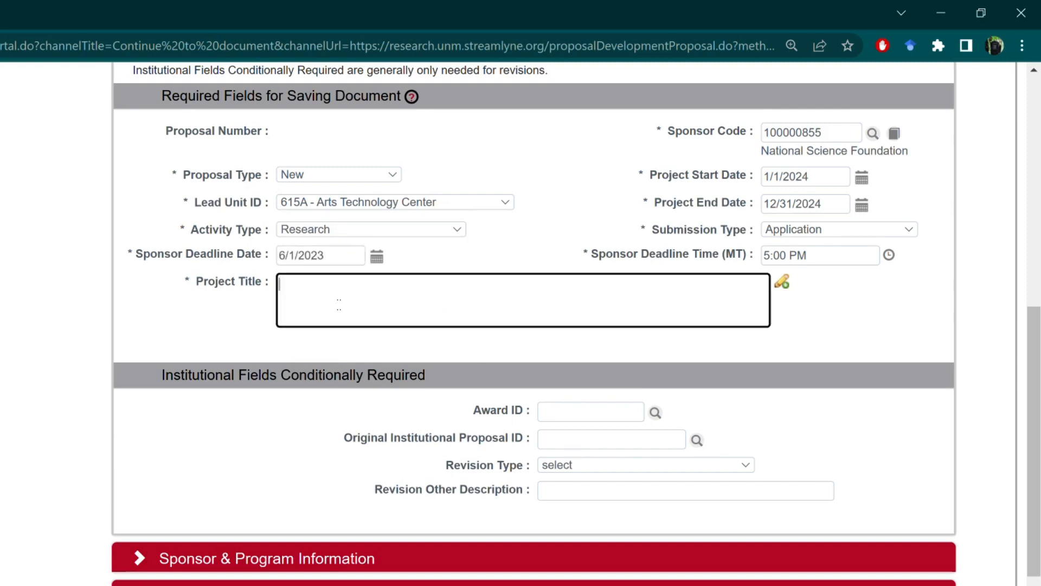
type("test proposal")
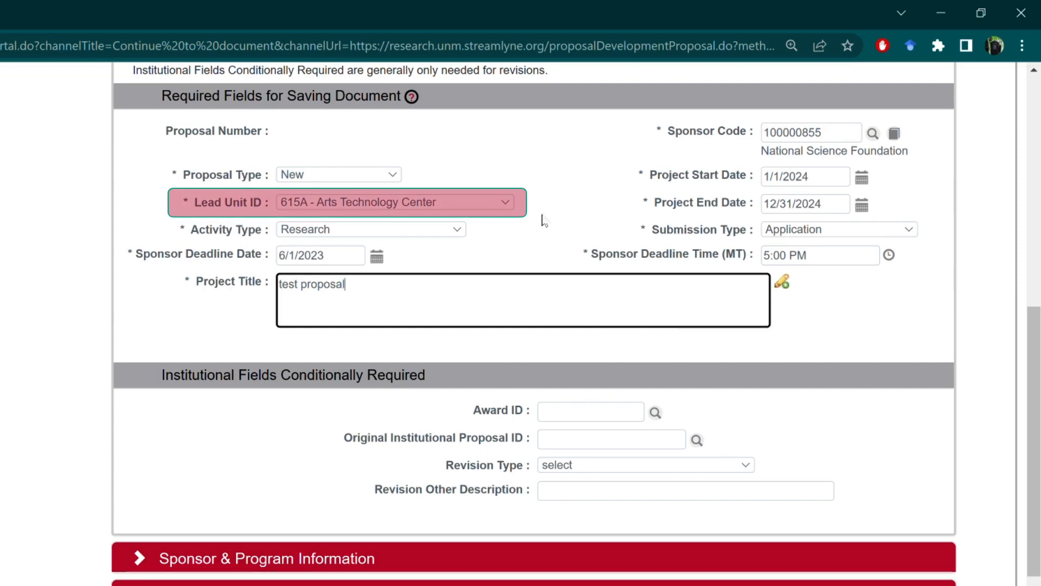
Save the proposal document and highlight its assigned proposal number
mouse_move(503, 214)
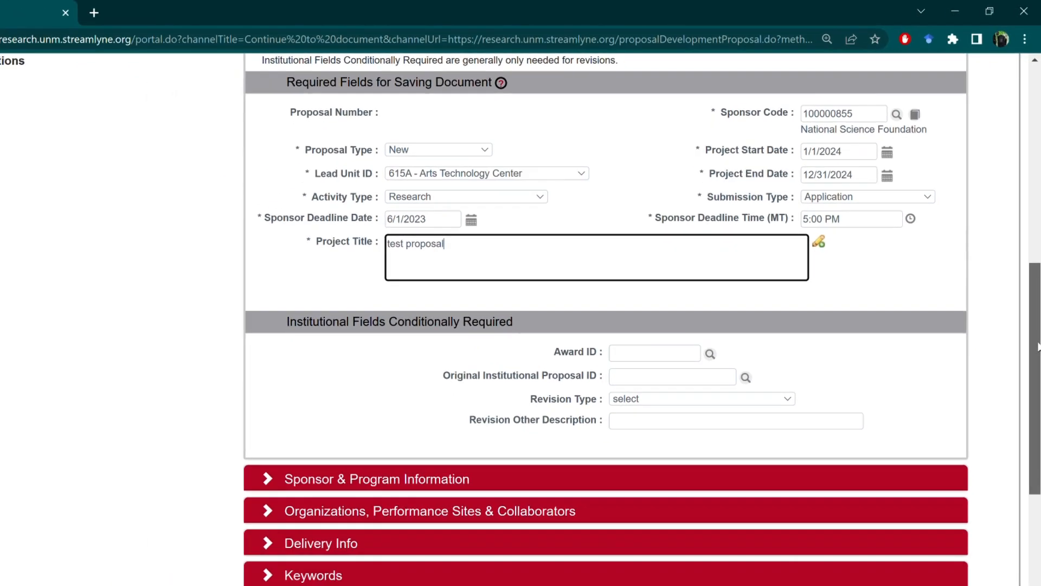
scroll(941, 447, "down", 4)
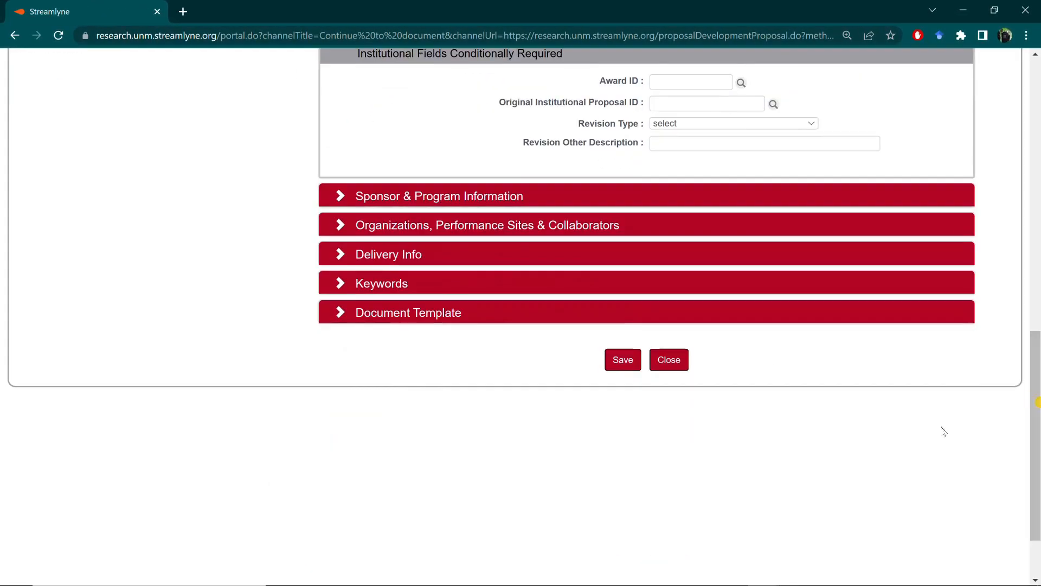
left_click(635, 353)
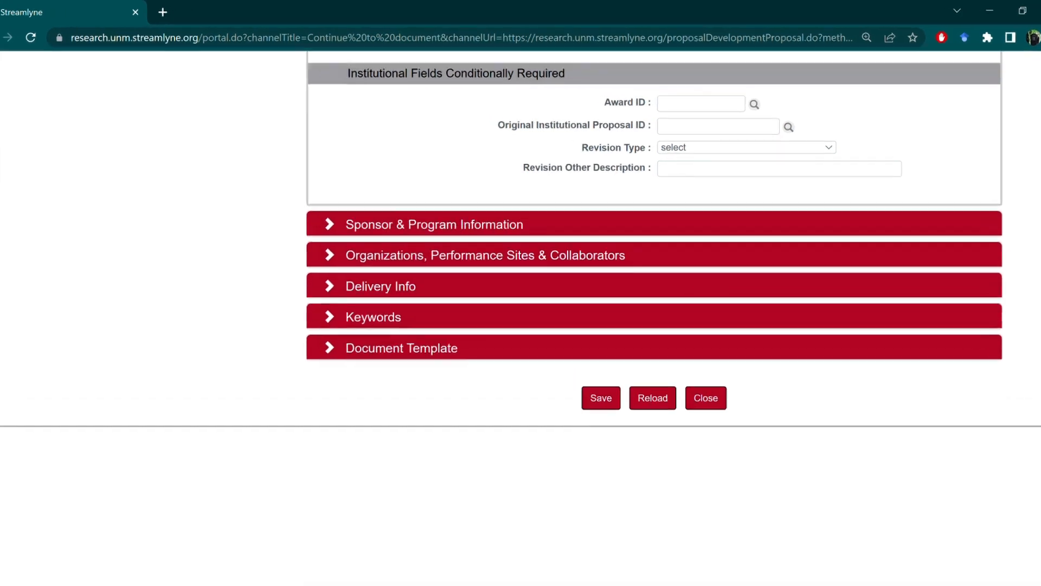
scroll(601, 347, "up", 7)
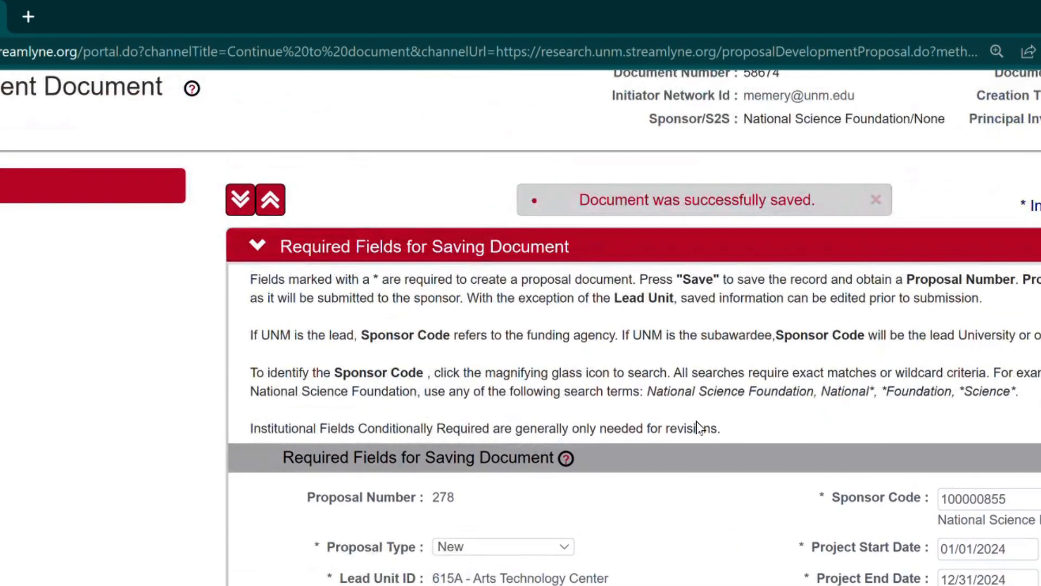
left_click_drag(467, 496, 301, 495)
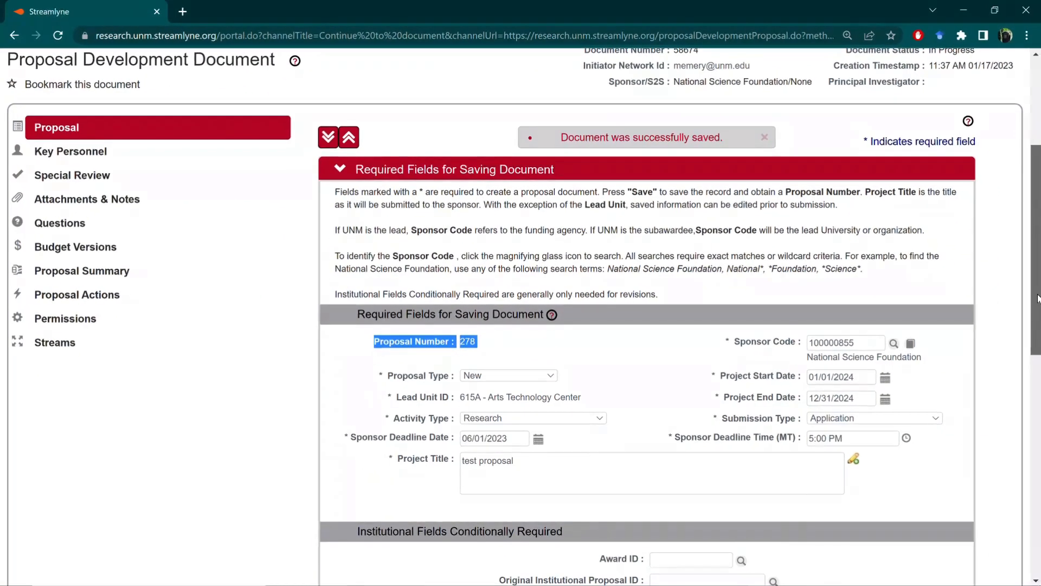
Close the proposal document, choosing to save it before closing
left_click_drag(1039, 299, 1040, 455)
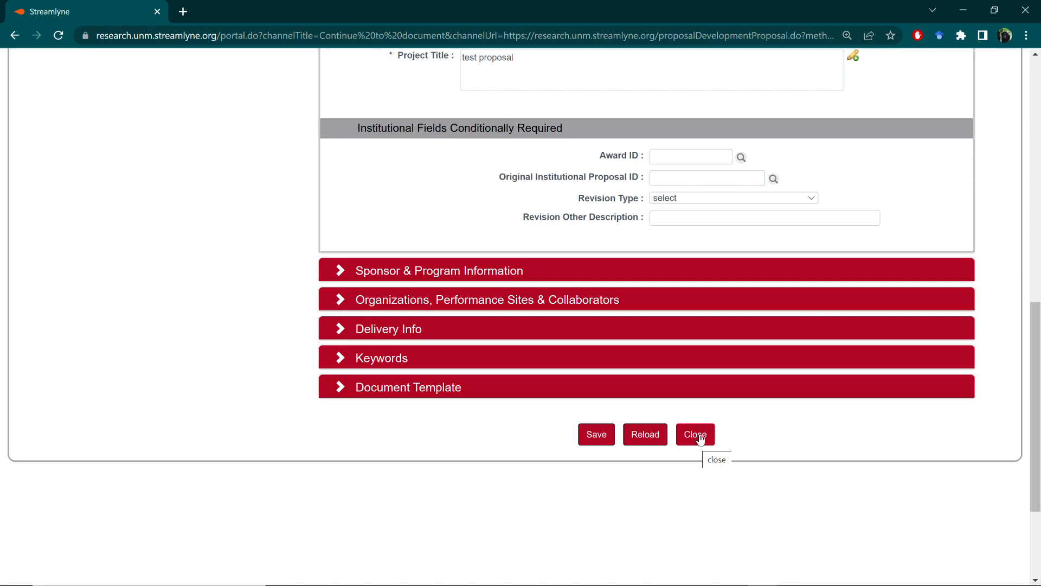
left_click(700, 440)
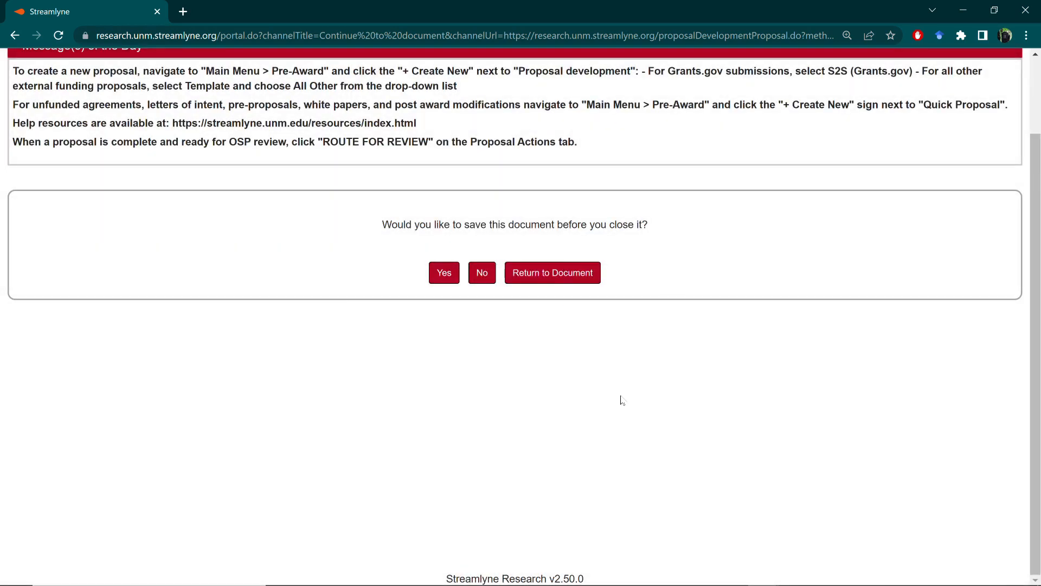
left_click(443, 280)
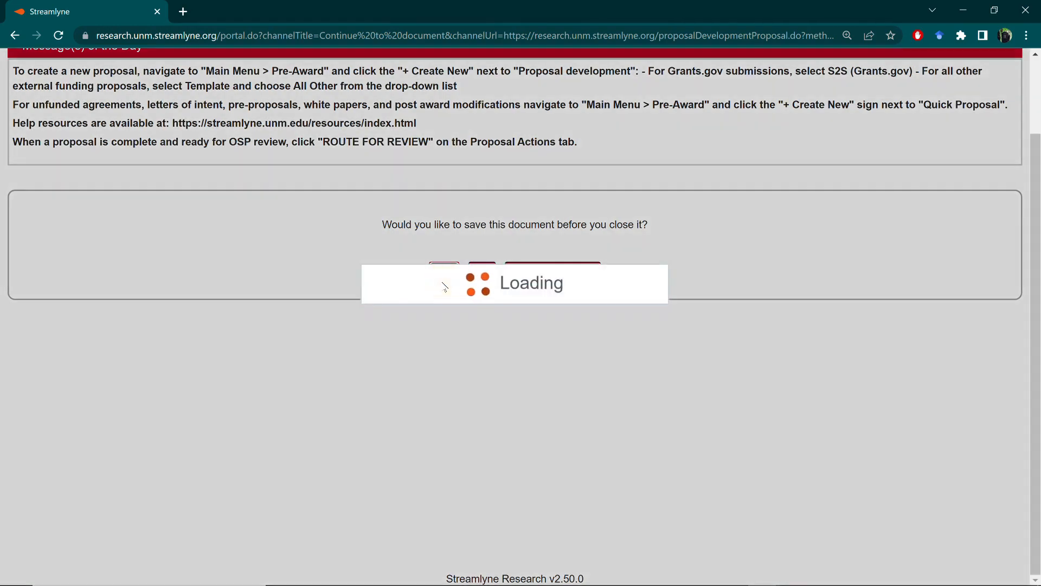